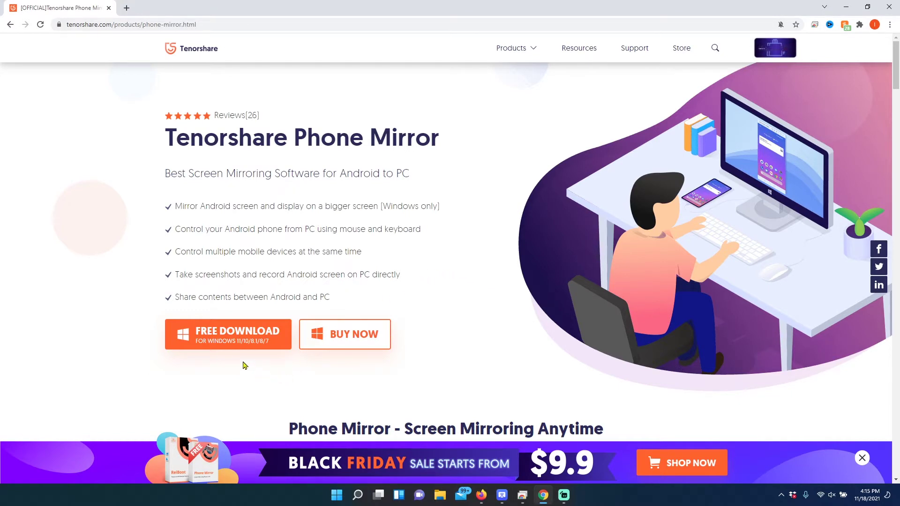
- Scroll the Phone Mirror product page down to 'Take Screenshots and Record Android Screen on PC'
scroll(266, 333, "down", 6)
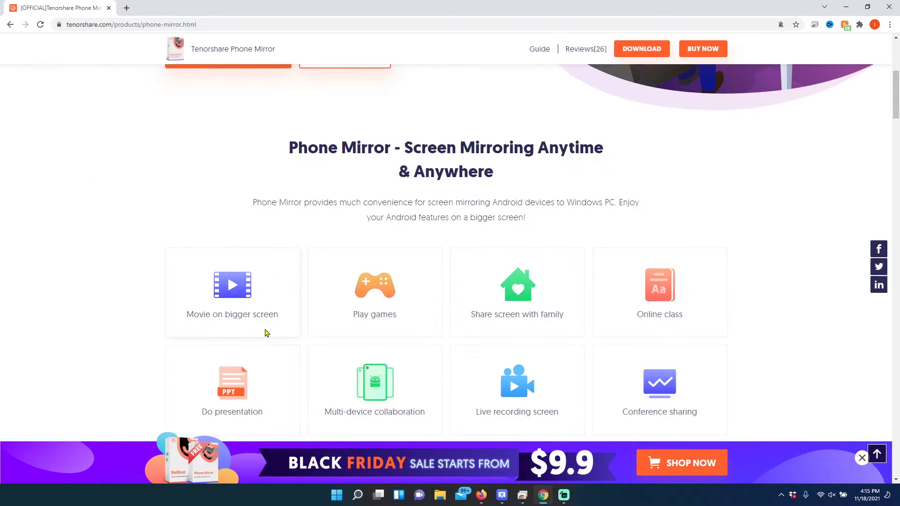
scroll(265, 333, "down", 5)
scroll(265, 331, "down", 2)
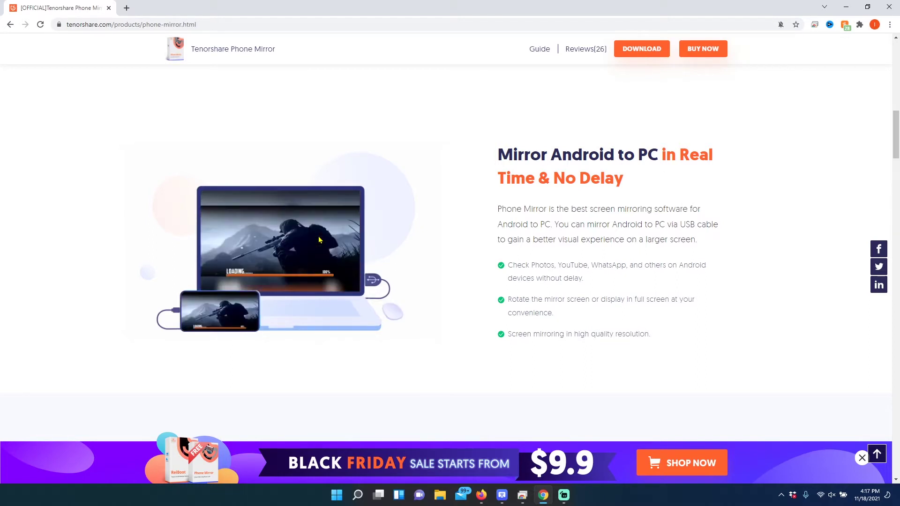
scroll(319, 240, "down", 5)
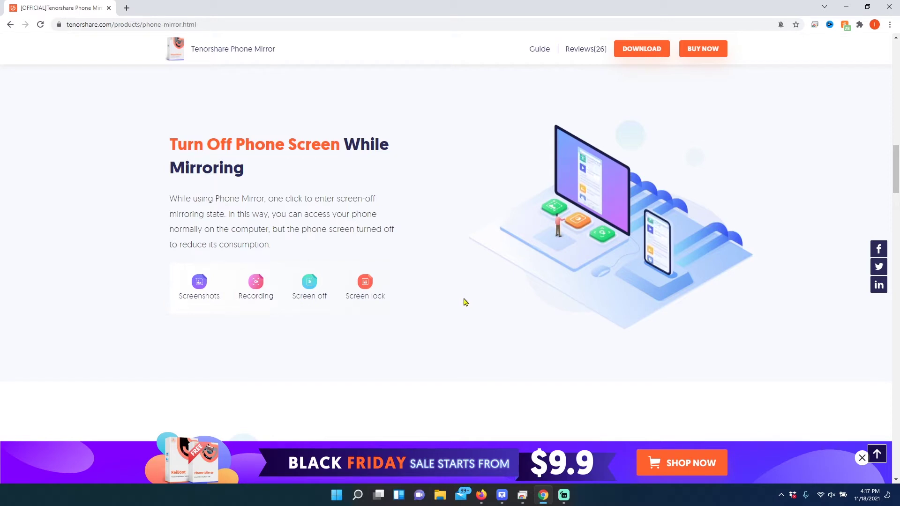
scroll(467, 300, "down", 5)
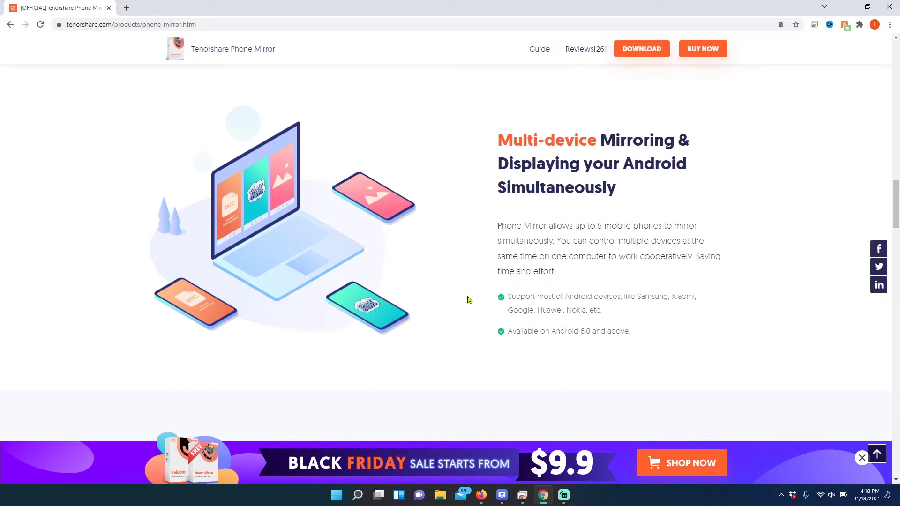
scroll(468, 300, "down", 5)
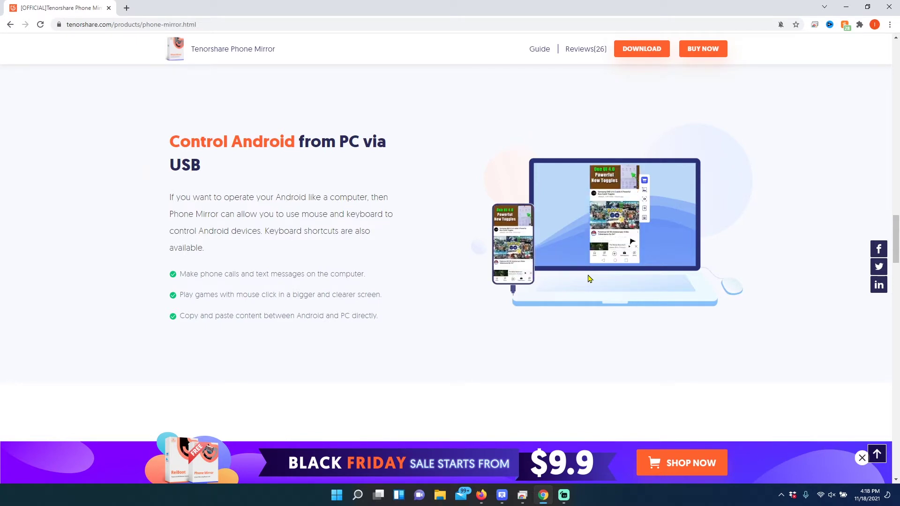
scroll(589, 278, "down", 5)
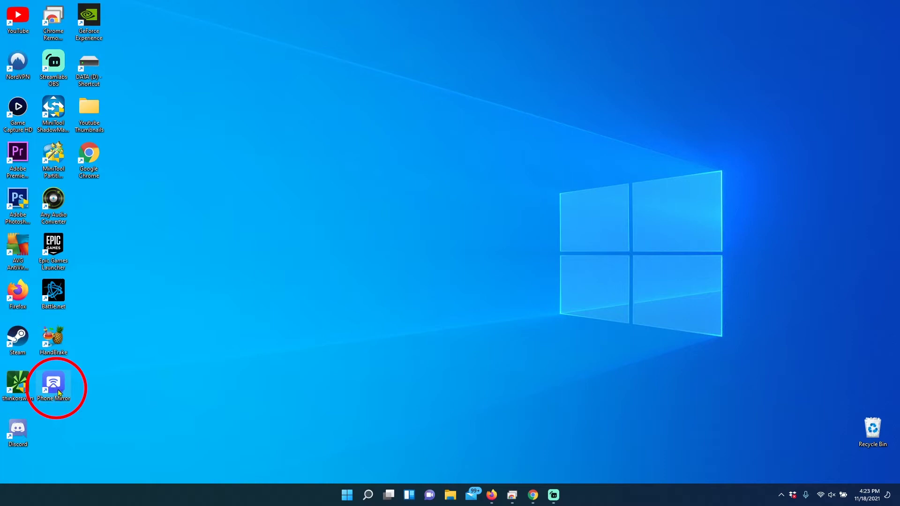
- Launch Phone Mirror from the desktop and step the USB debugging tutorial forward and back
double_click(59, 393)
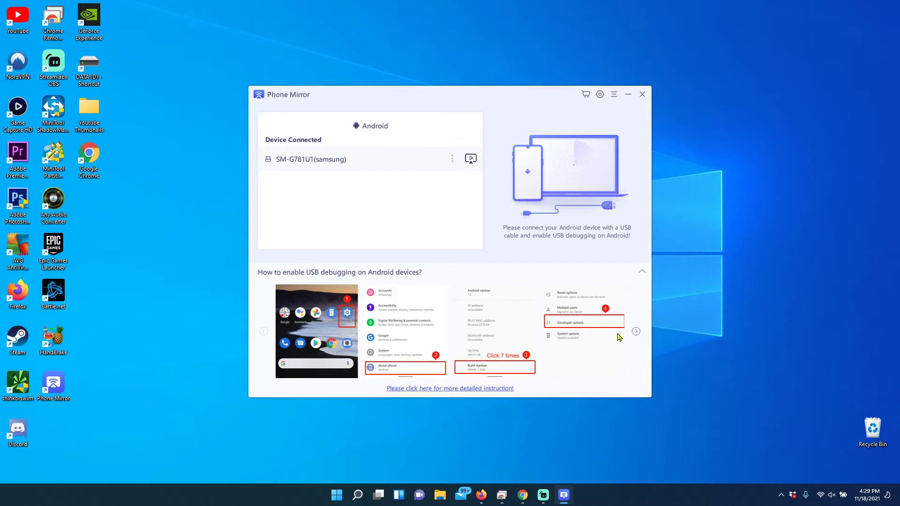
left_click(636, 331)
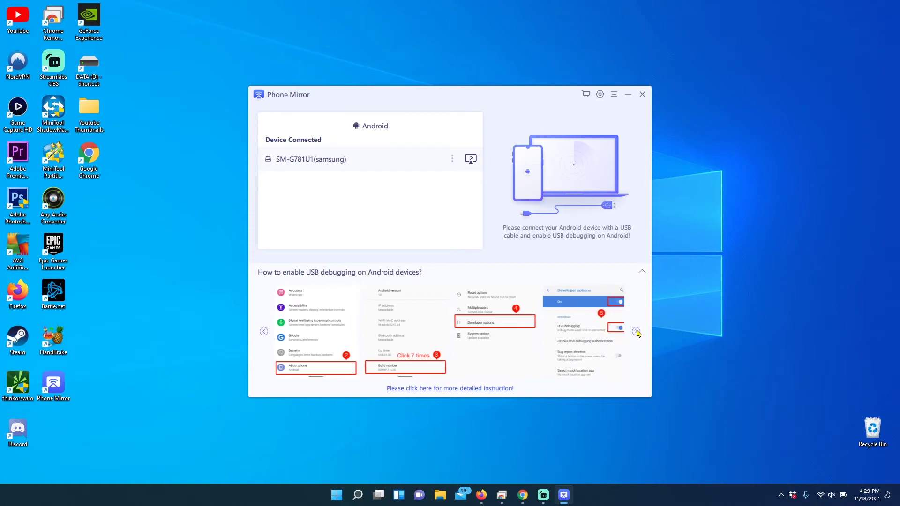
left_click(264, 331)
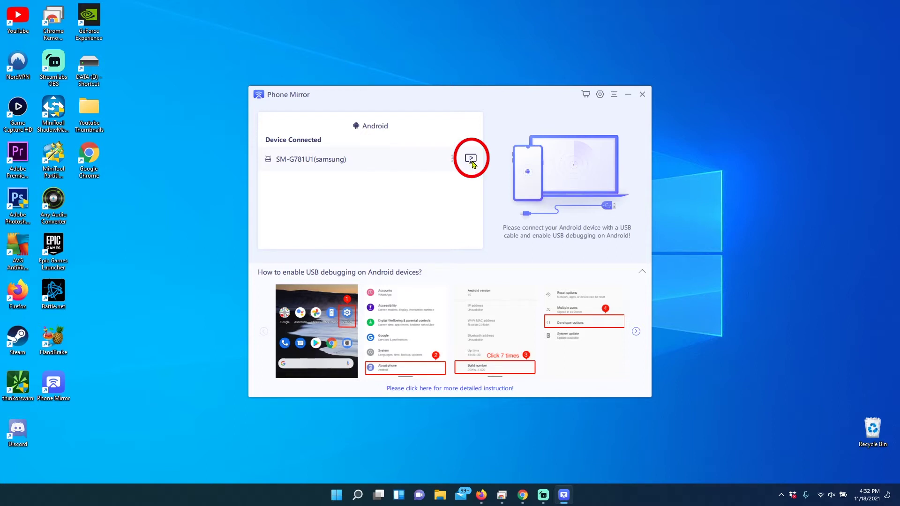
- Start mirroring the SM-G781U1 phone and browse its home screens and app drawer
left_click(470, 159)
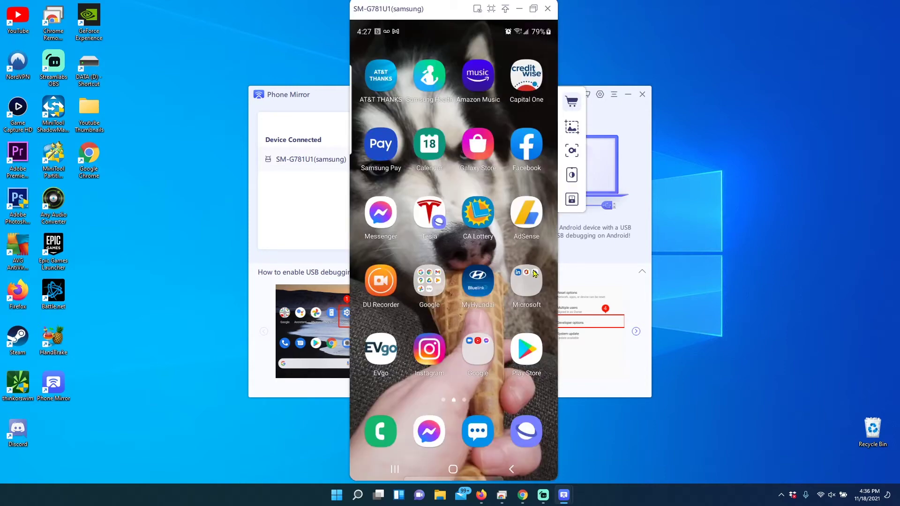
left_click_drag(539, 256, 435, 247)
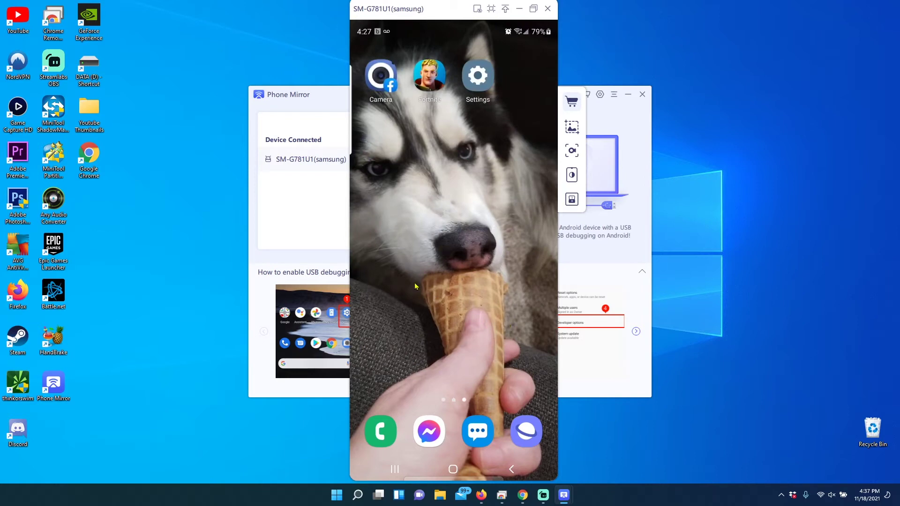
left_click_drag(507, 325, 468, 141)
right_click(454, 80)
scroll(433, 379, "down", 2)
right_click(466, 426)
- Search Google for 'target' in the phone's web browser
left_click(527, 428)
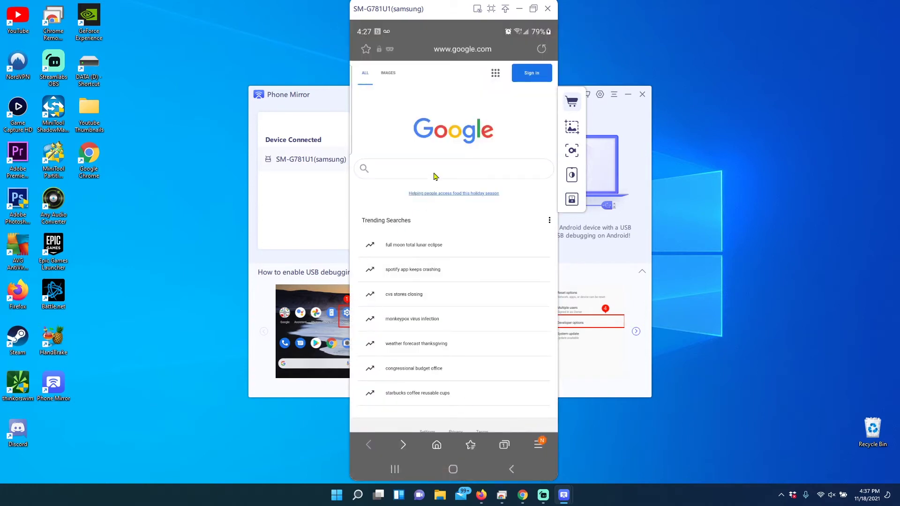
left_click(434, 176)
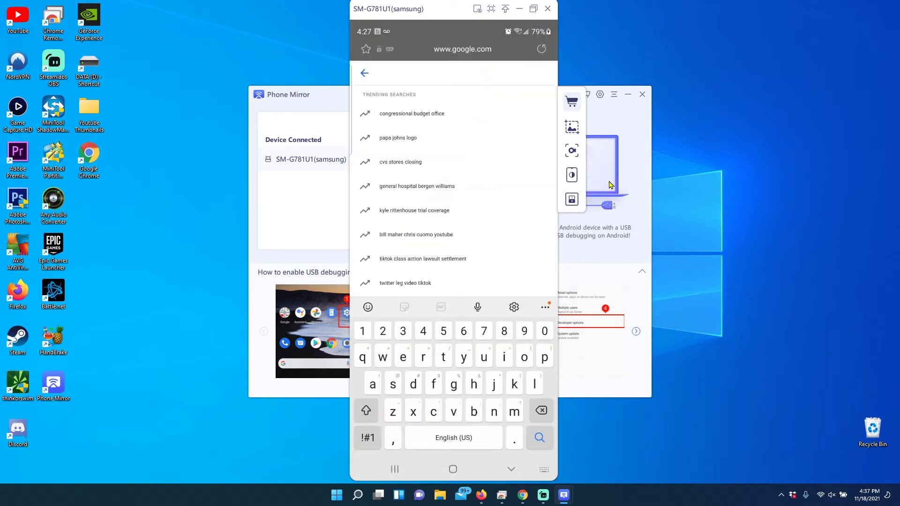
type("tar")
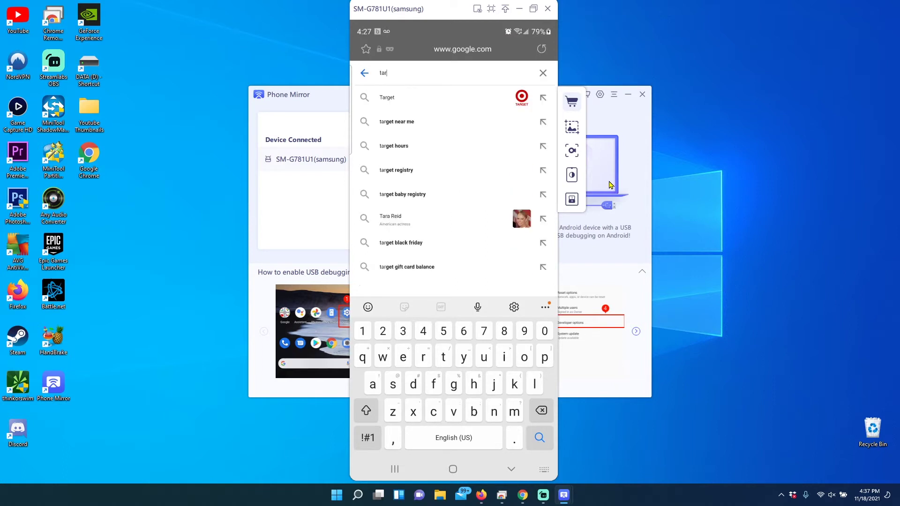
type("get")
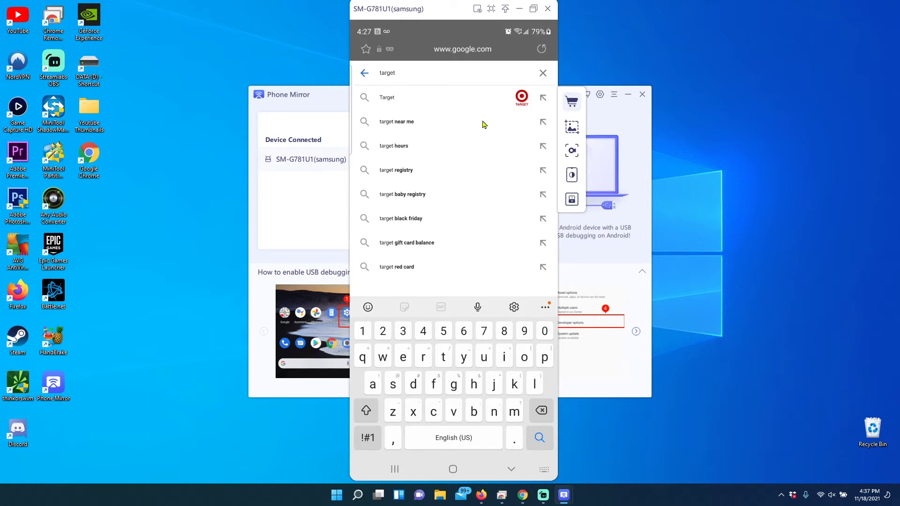
left_click(514, 100)
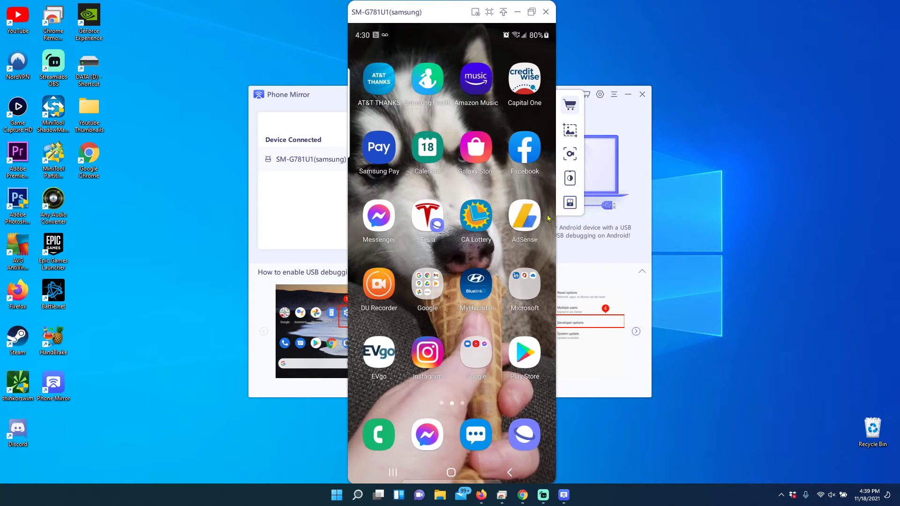
- Lock the phone's screen, then wake it to the PIN unlock keypad
left_click(570, 202)
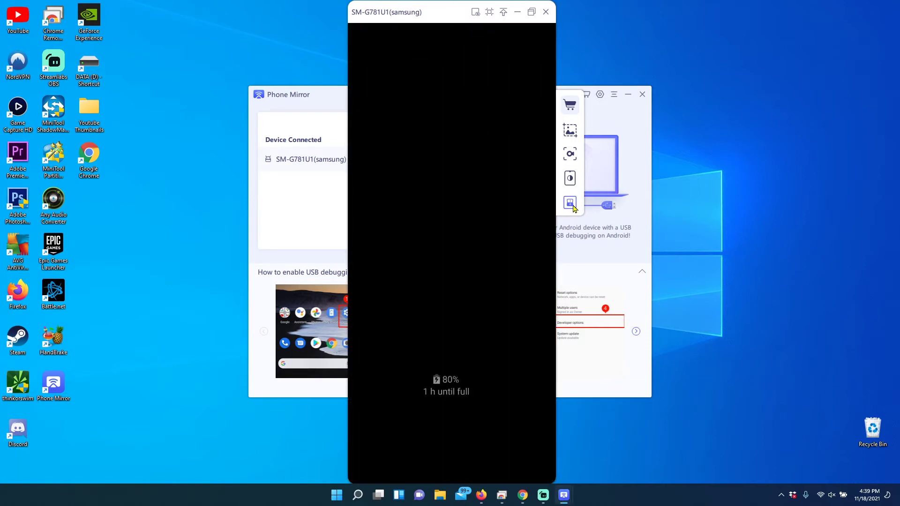
left_click(572, 207)
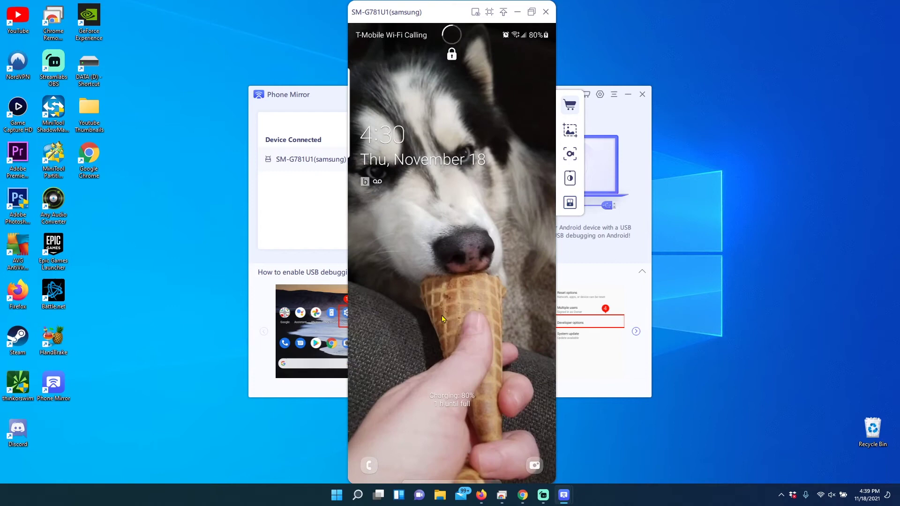
left_click_drag(457, 307, 561, 181)
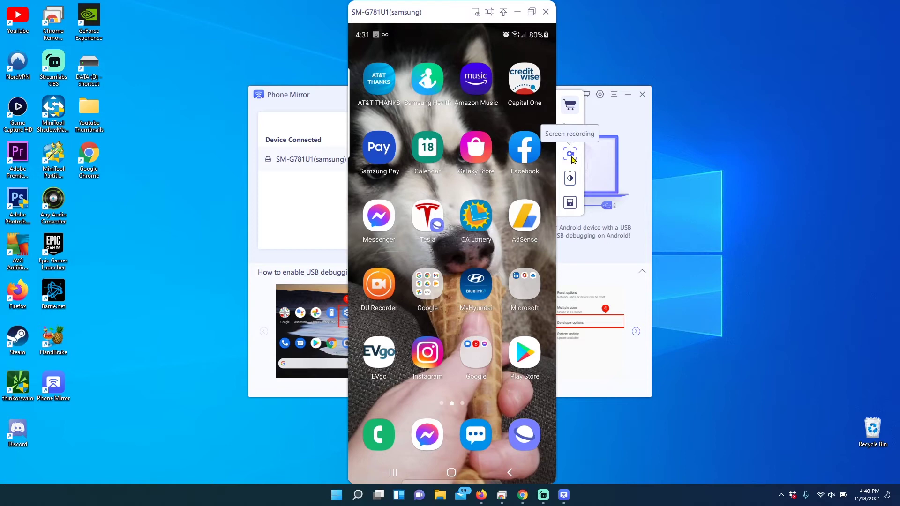
- Record a short screen clip, take a screenshot, and bring the Screenshot folder into view
left_click(570, 156)
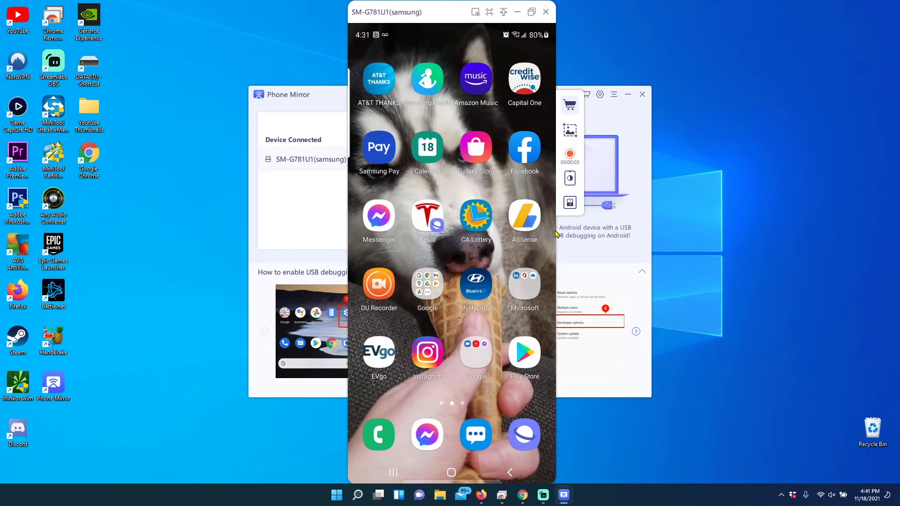
left_click(570, 154)
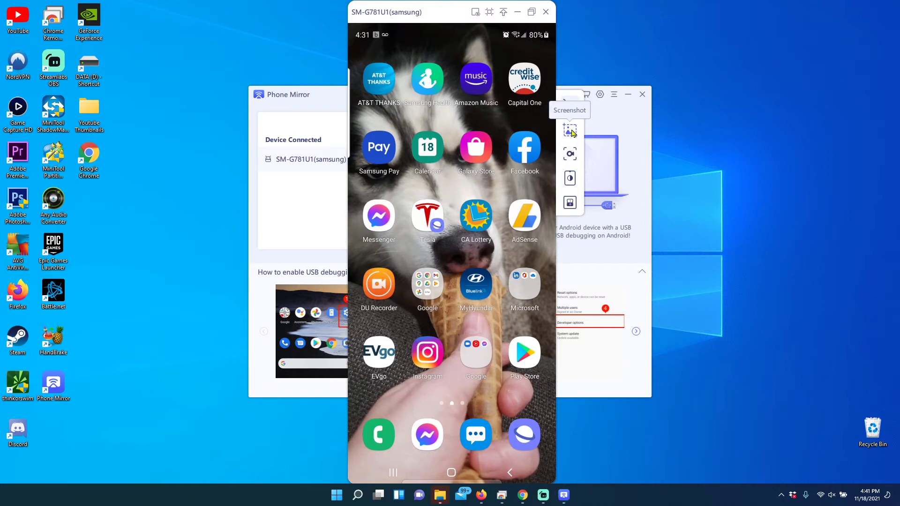
left_click(570, 130)
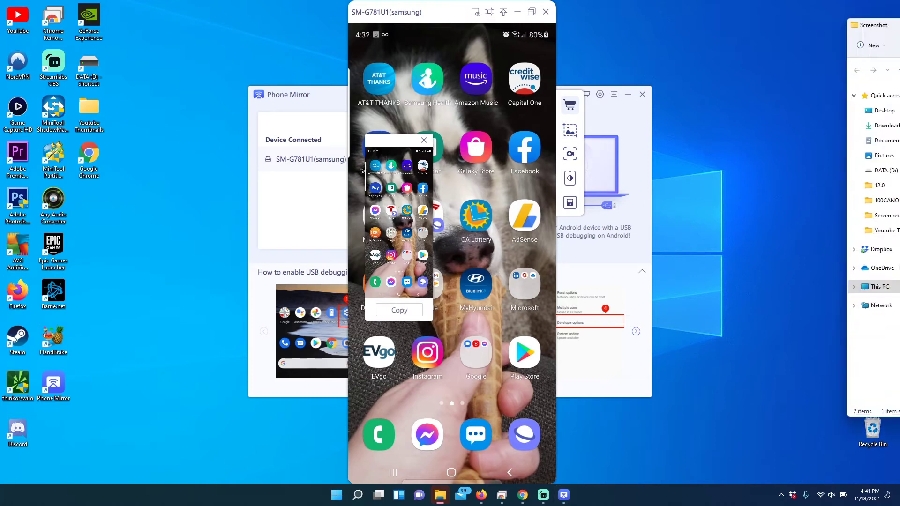
left_click_drag(899, 23, 719, 28)
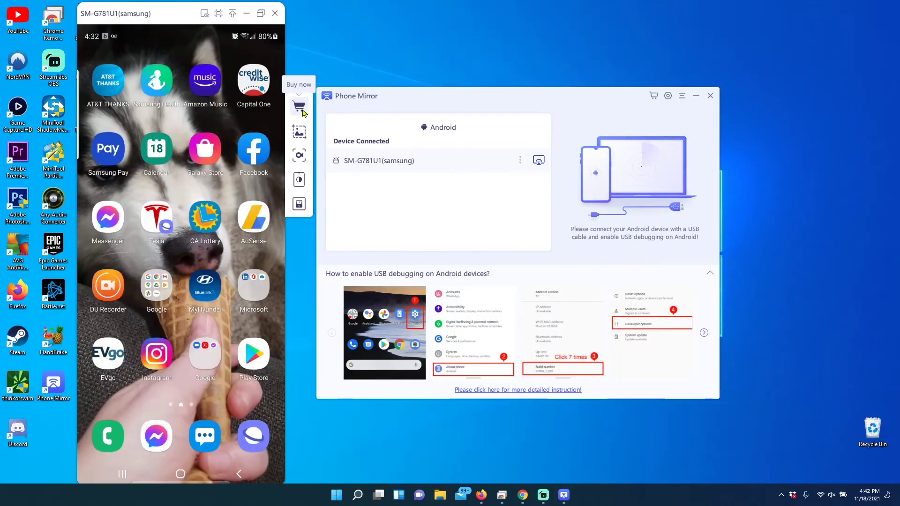
- Open the Phone Mirror purchase page, then play a YouTube video fullscreen in landscape on the phone
left_click(299, 108)
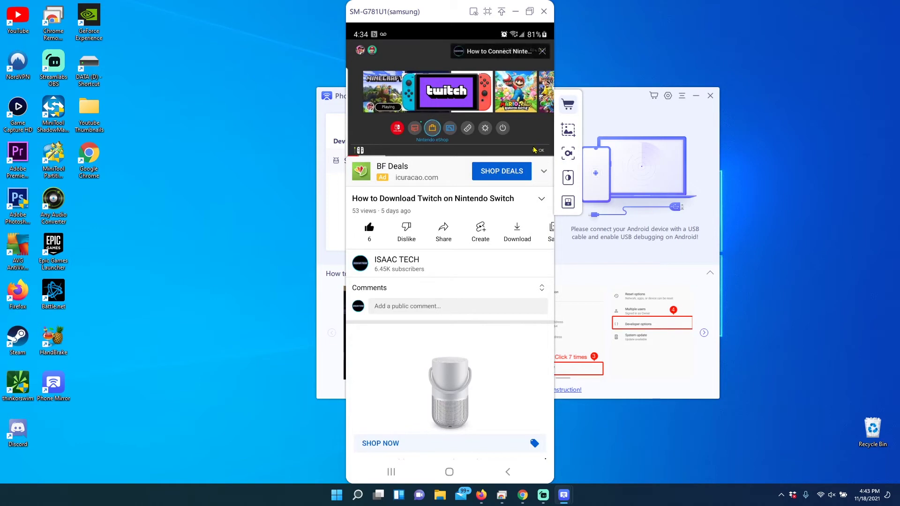
left_click(533, 149)
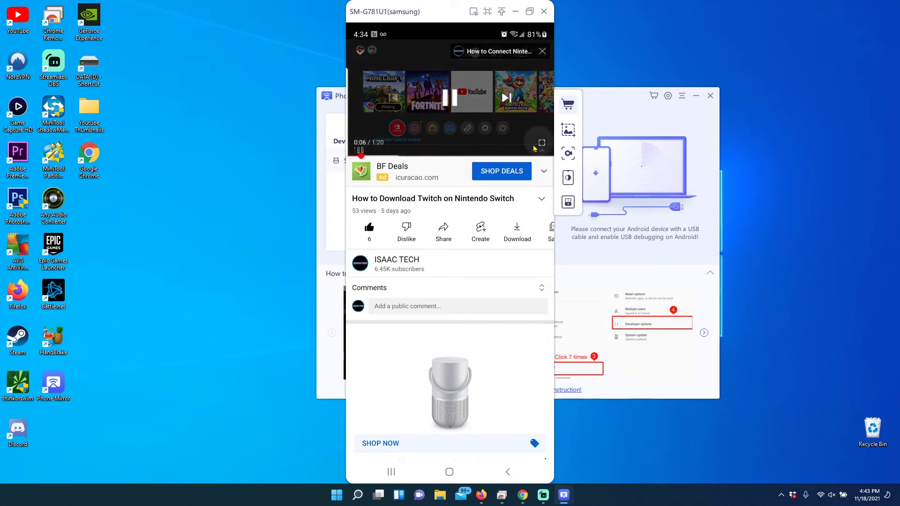
left_click(534, 148)
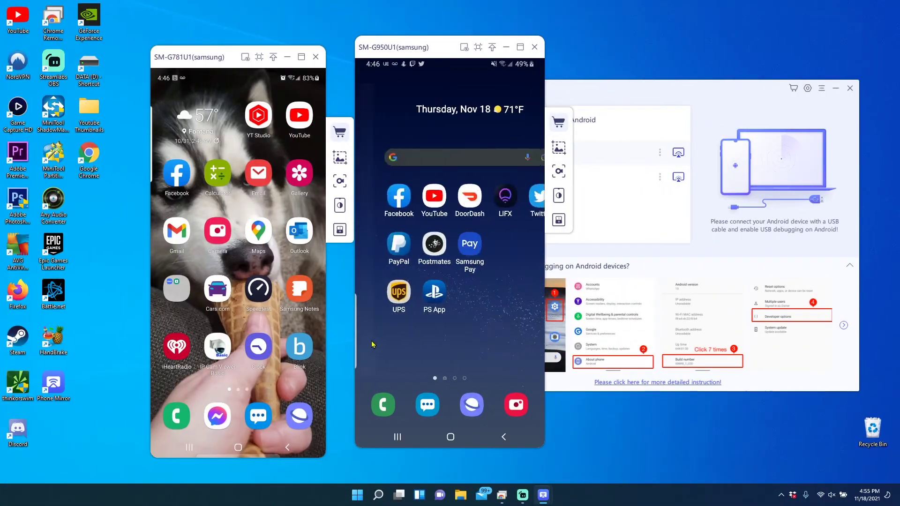
- Swipe the second phone's home screen to the next page and back
mouse_move(444, 349)
left_mouse_down()
mouse_move(422, 336)
mouse_move(526, 331)
mouse_move(382, 341)
mouse_move(474, 340)
left_mouse_up()
left_click_drag(300, 382, 225, 387)
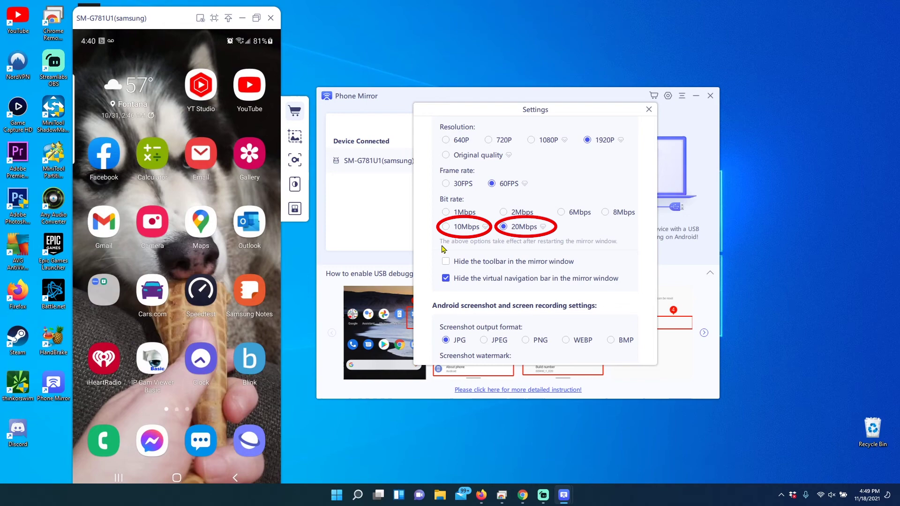
- Turn on both 'Hide the toolbar' and 'Hide the virtual navigation bar' mirror-window options
left_click(446, 278)
scroll(445, 225, "down", 1)
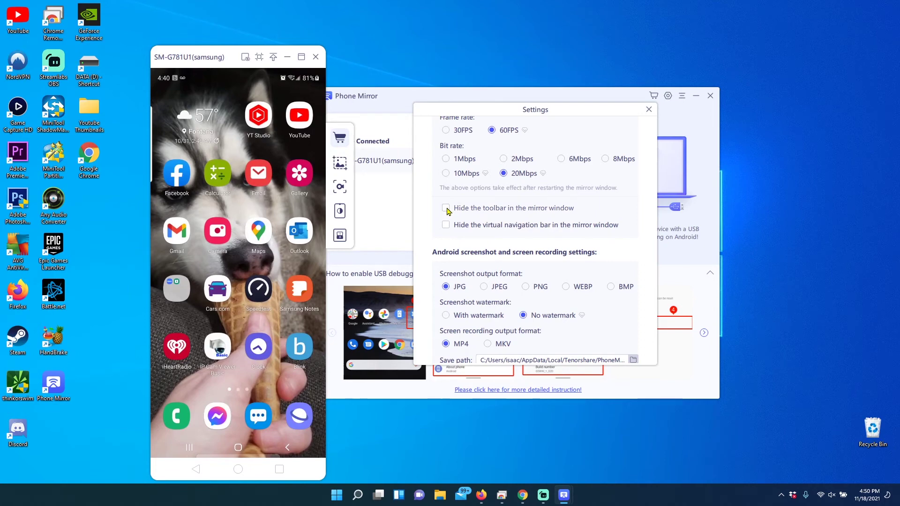
left_click(446, 208)
left_click(446, 208)
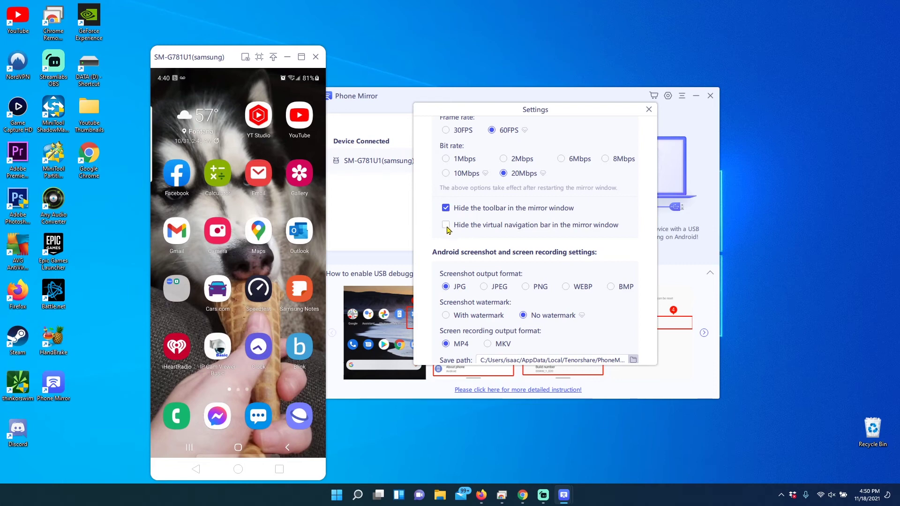
left_click(446, 225)
left_click(445, 226)
left_click(446, 226)
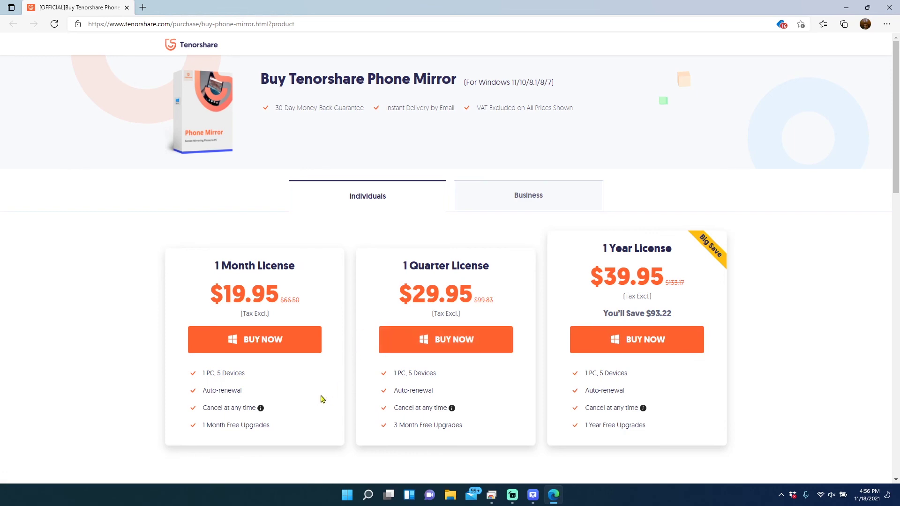
- Scroll the Tenorshare purchase page down and back up
scroll(322, 401, "down", 2)
scroll(323, 401, "up", 2)
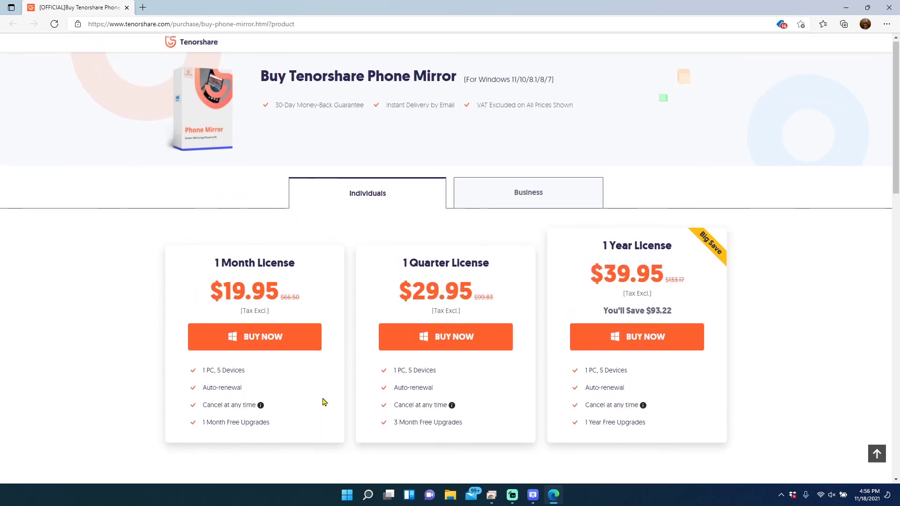